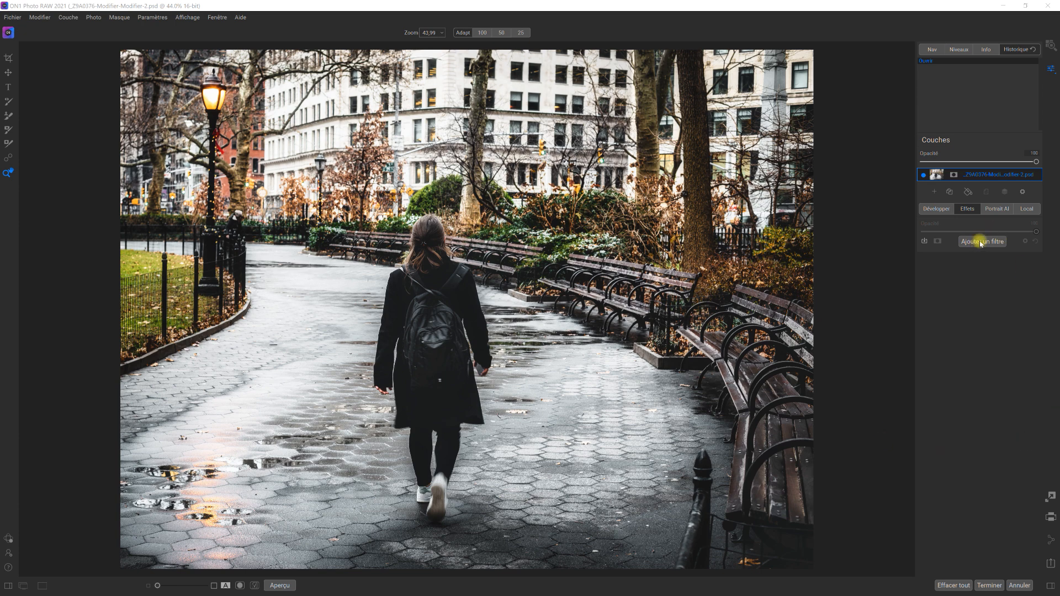
Step: Add a Brouiller filter to the park photo and apply its Normal style
click(980, 242)
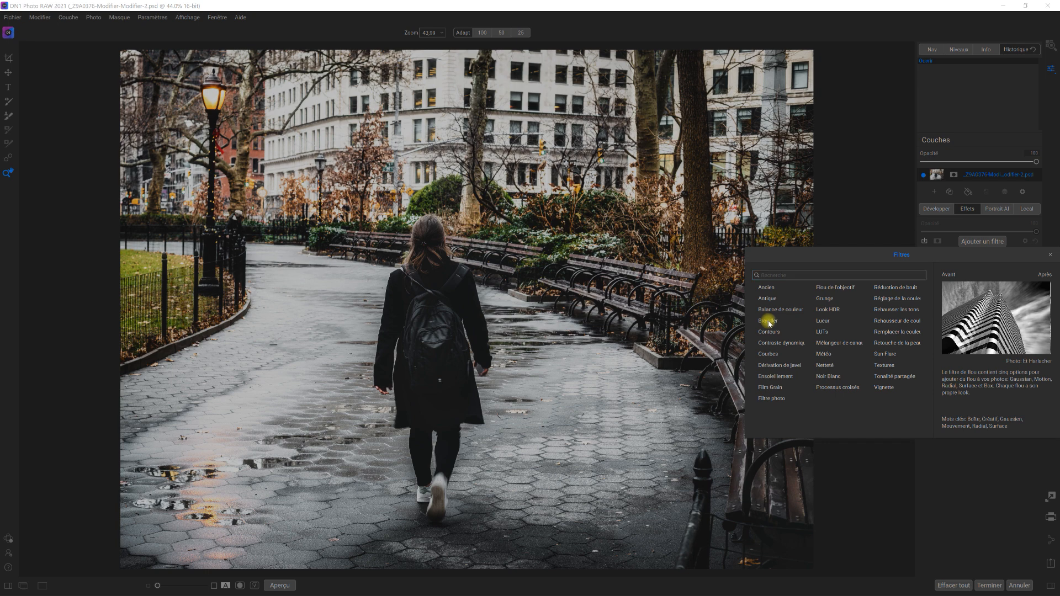
click(769, 322)
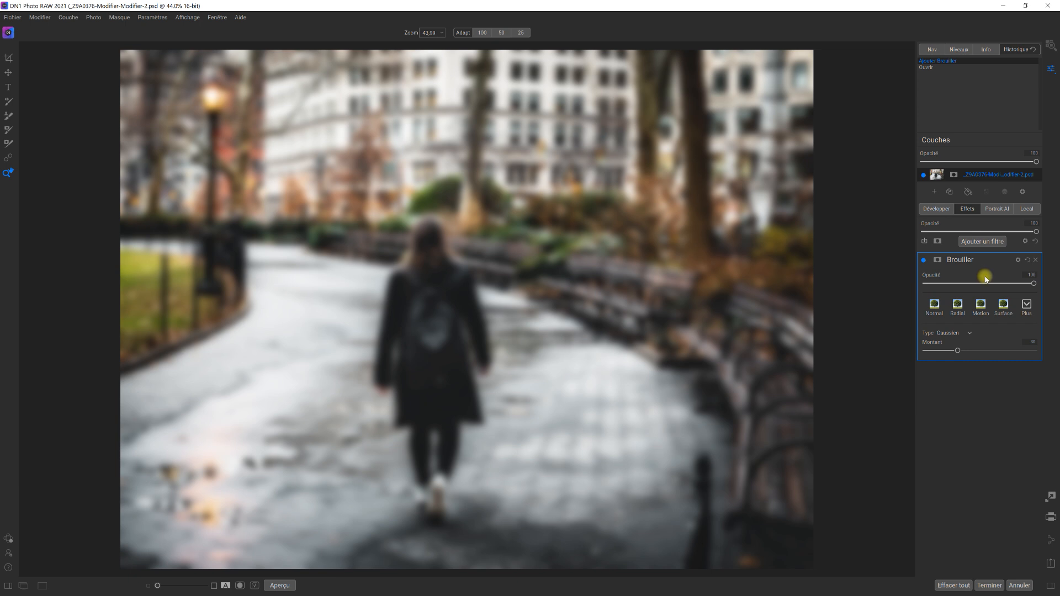
click(935, 306)
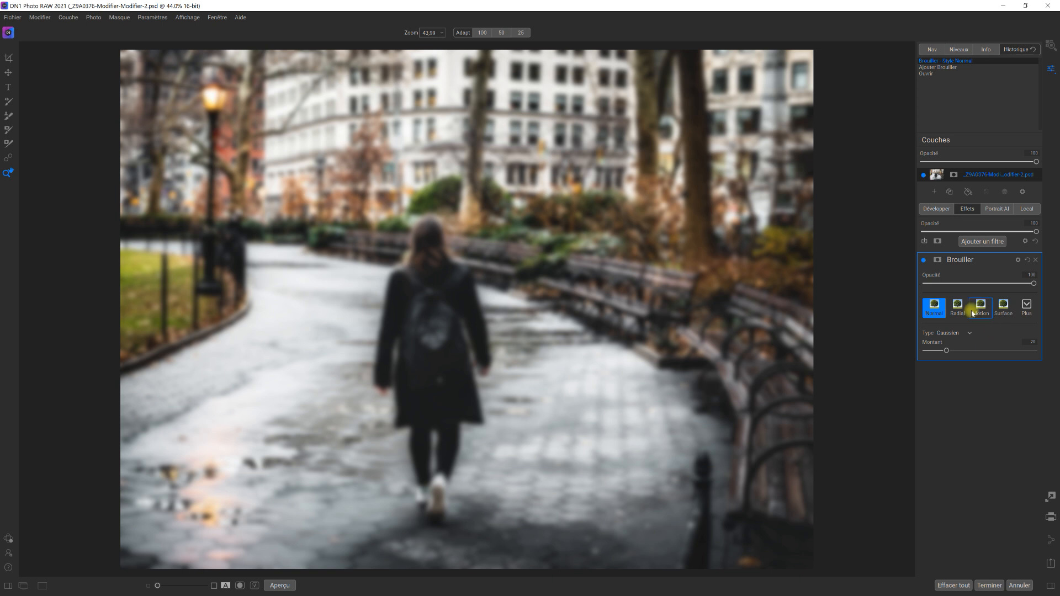
Step: Try the Mouvement, Radial, Surface and Boîte blur types one after another on the Brouiller filter
click(970, 335)
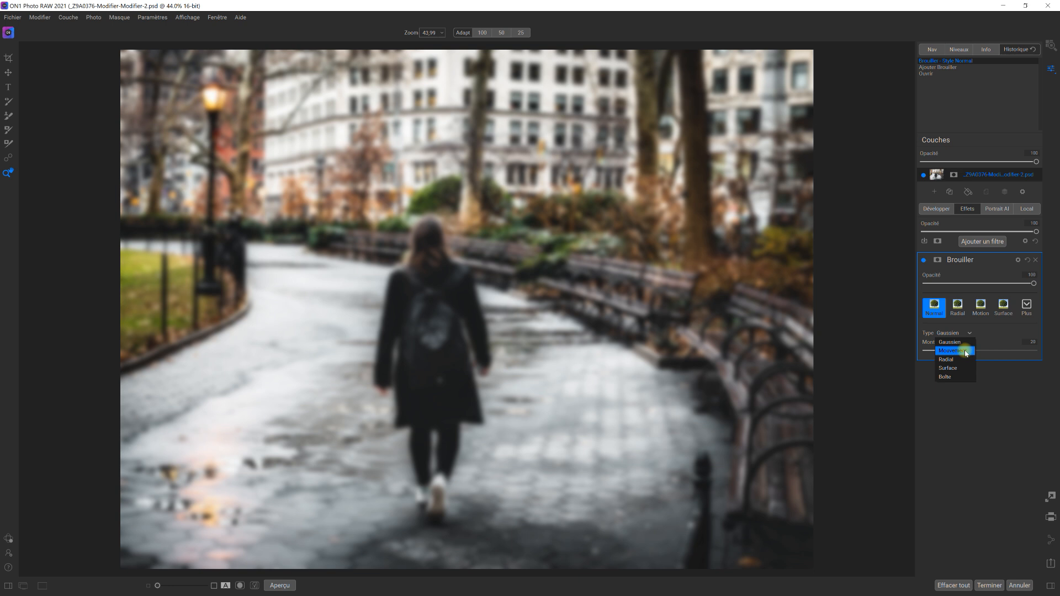
click(965, 351)
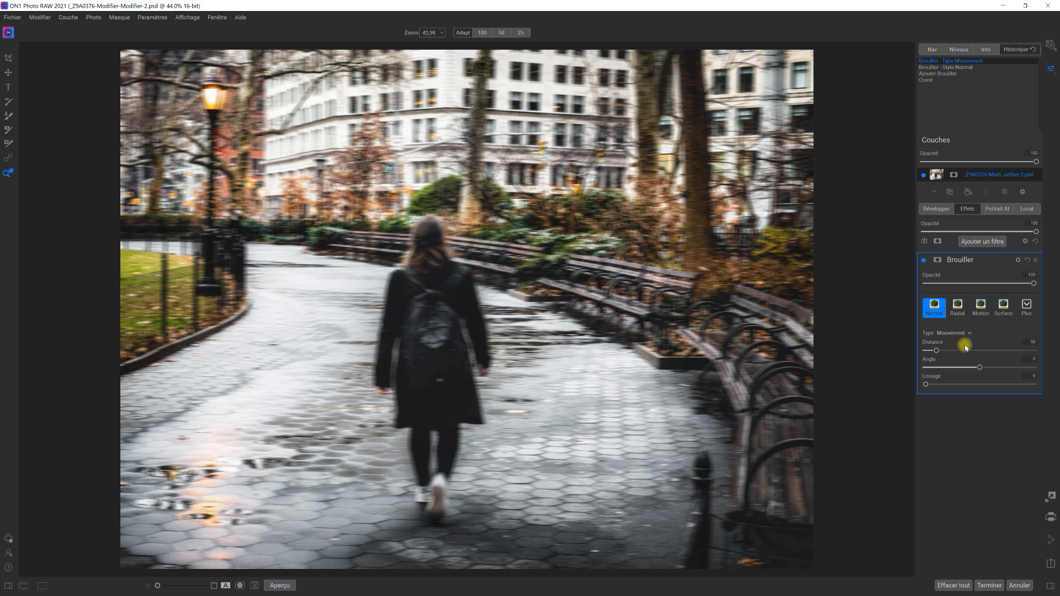
click(964, 333)
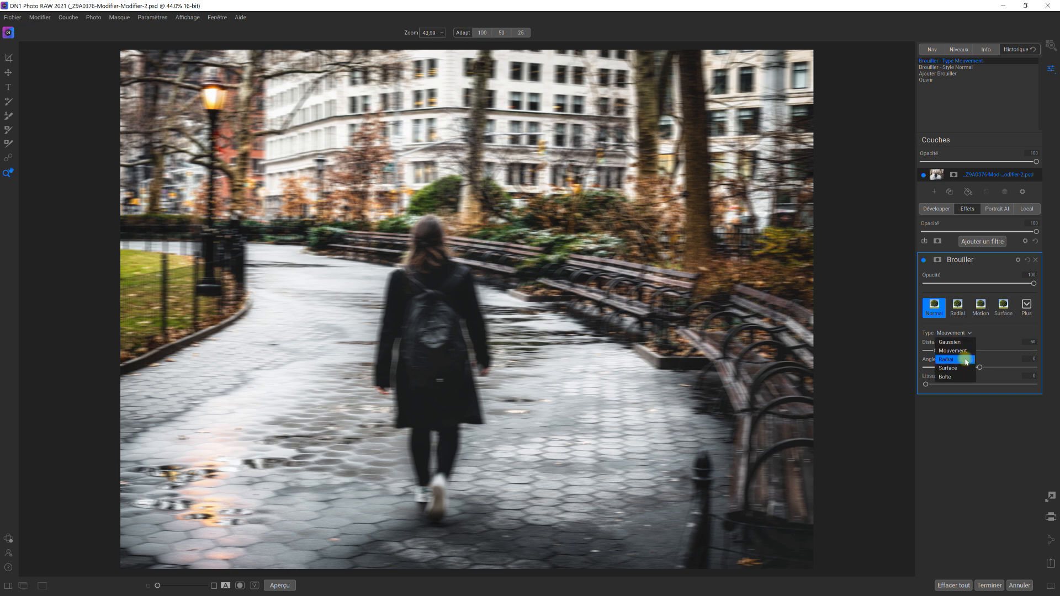
click(967, 360)
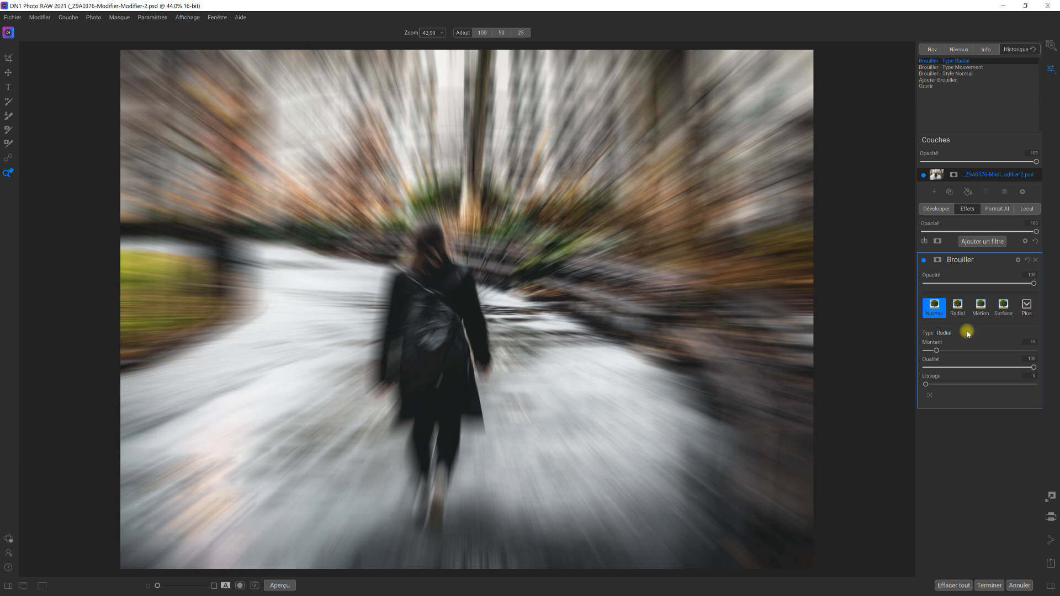
click(967, 333)
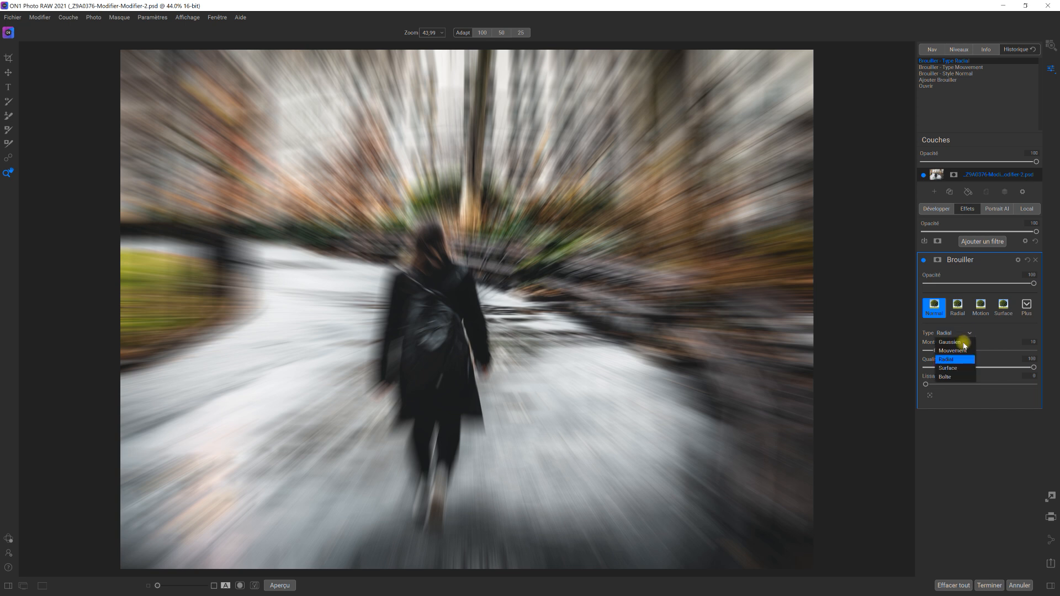
click(960, 369)
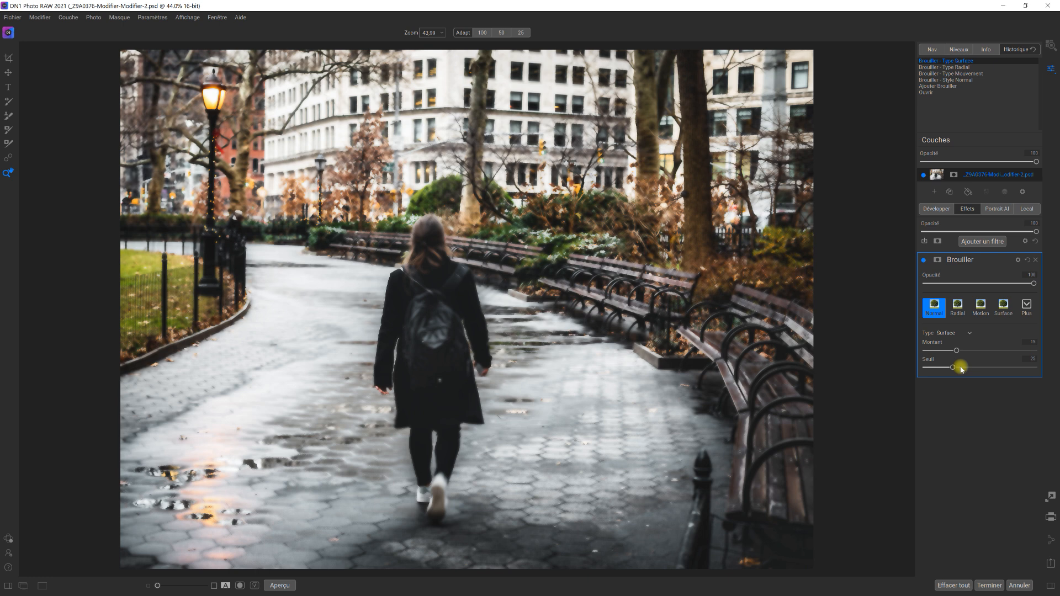
click(970, 332)
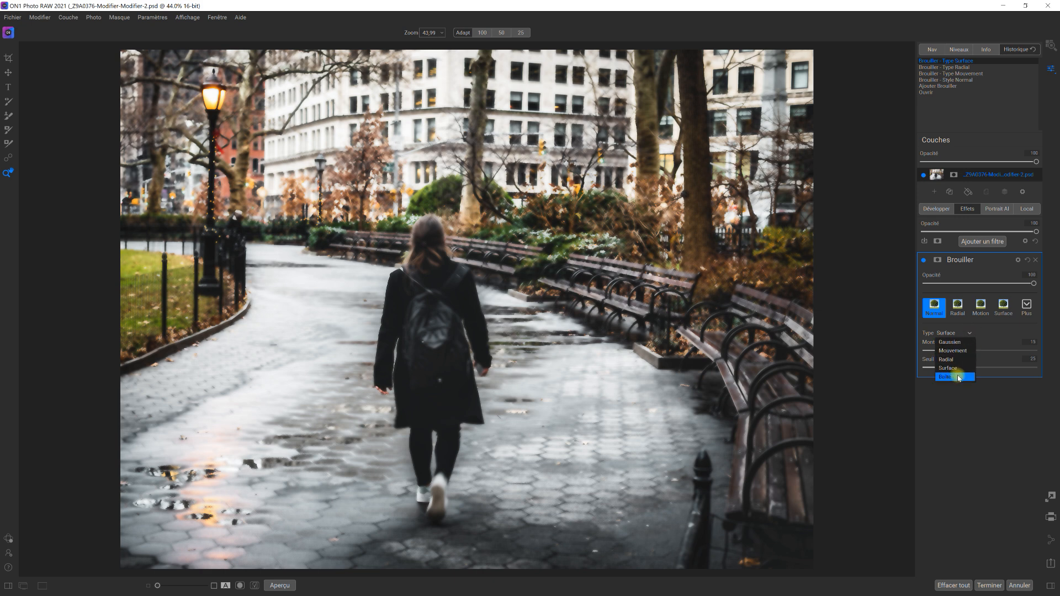
click(959, 376)
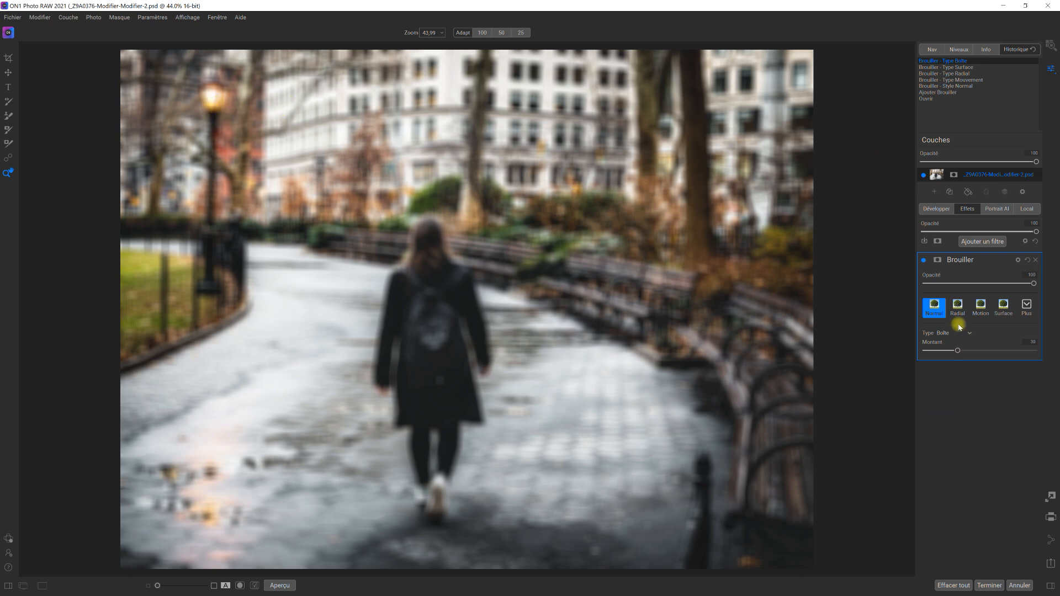
Step: Apply the Motion style to the Brouiller filter and change its blur type to Surface
click(981, 307)
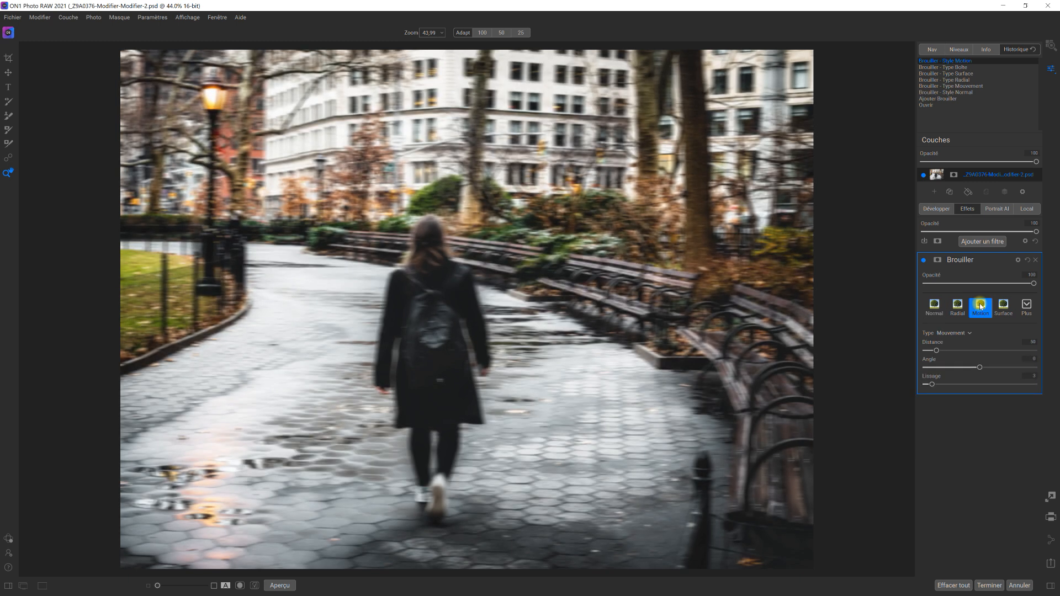
click(971, 334)
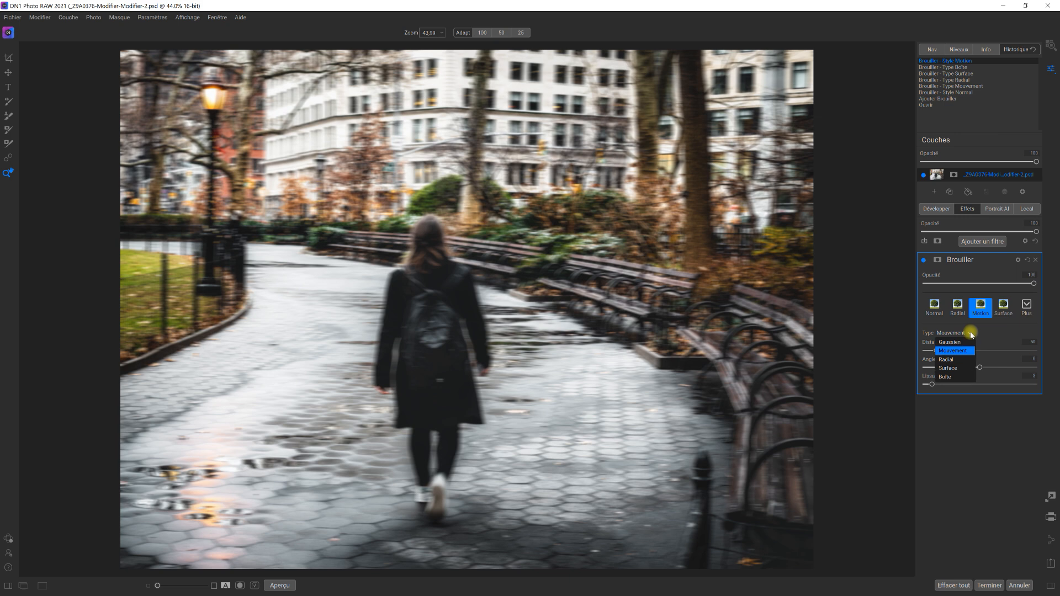
click(964, 369)
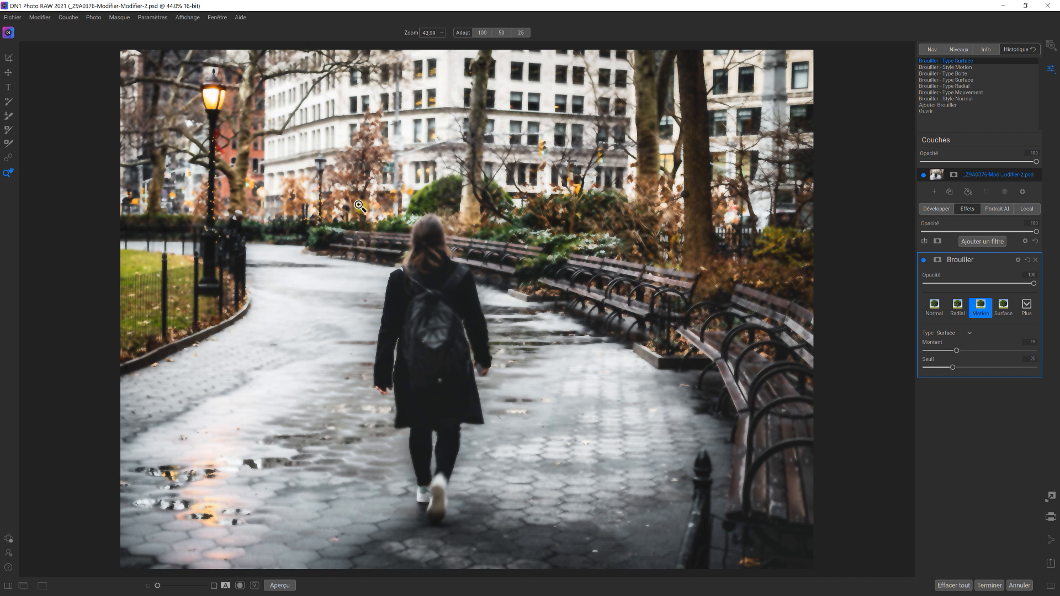
Step: Set the surface blur's Montant to 15 and its Seuil to 27
click(952, 368)
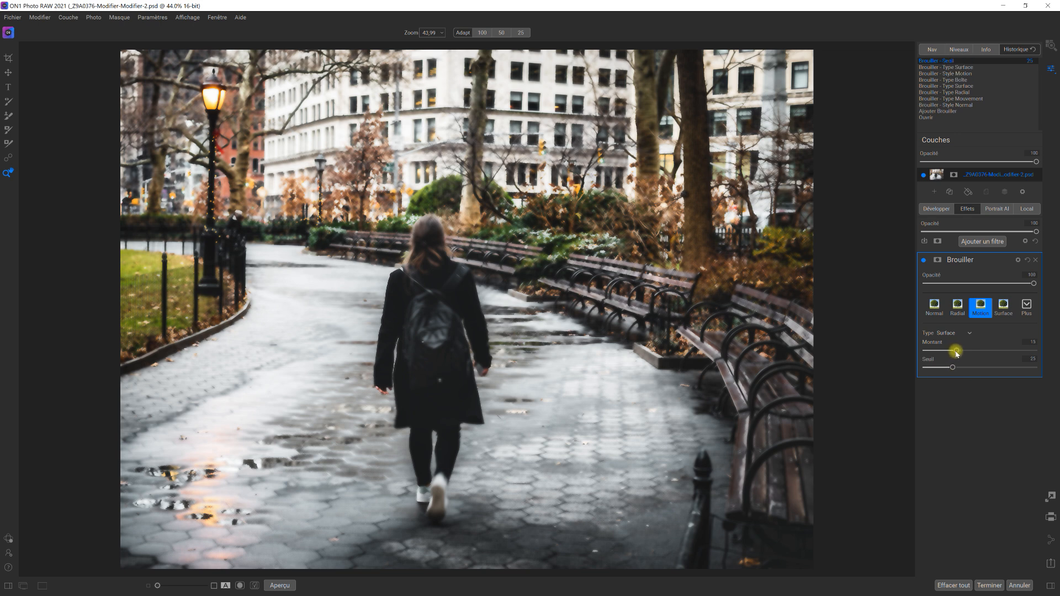
click(957, 351)
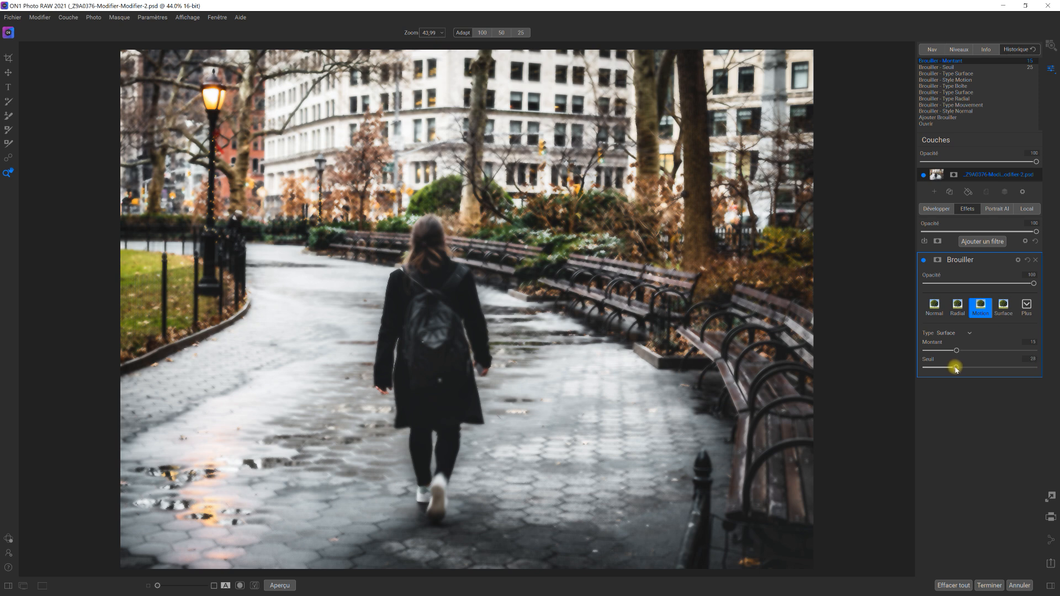
drag(956, 369, 955, 369)
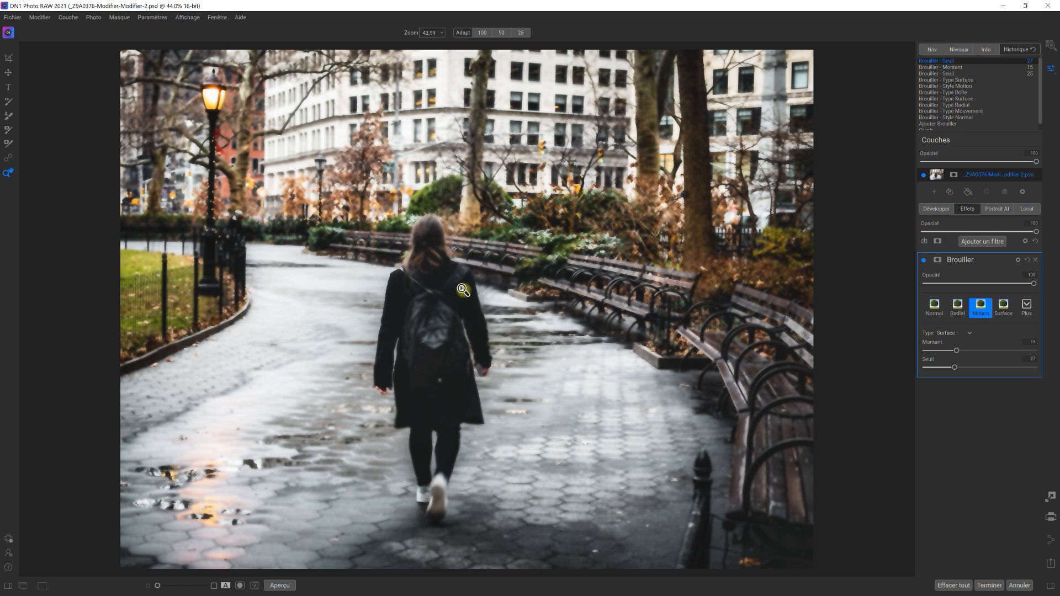
Step: Open the Brouiller filter's mask for editing and set the masking brush to size 100 and opacity 100
click(938, 260)
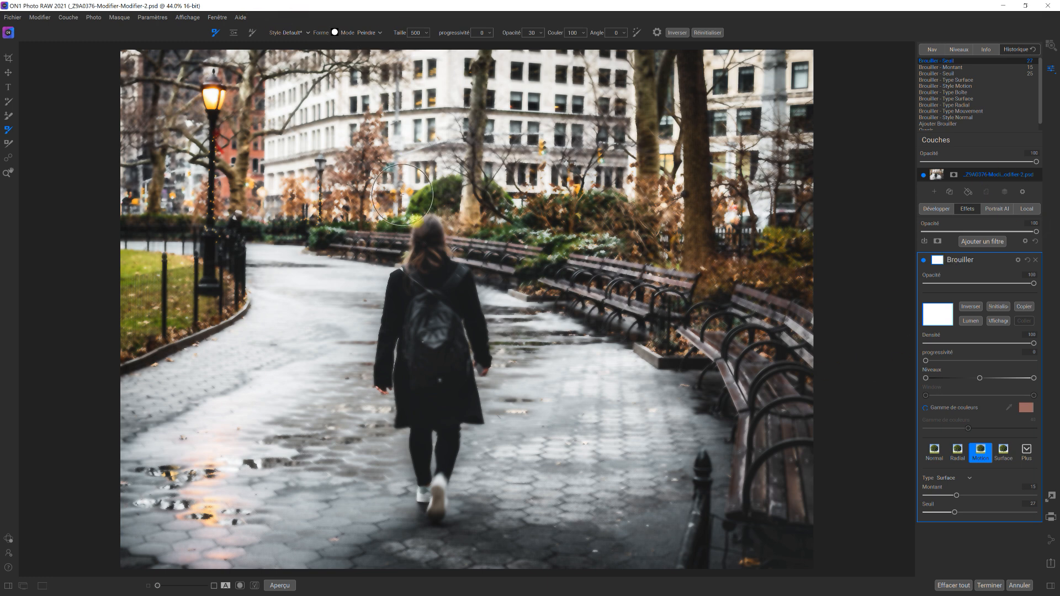
click(426, 34)
drag(406, 43, 387, 47)
click(427, 34)
click(541, 33)
drag(507, 44, 539, 41)
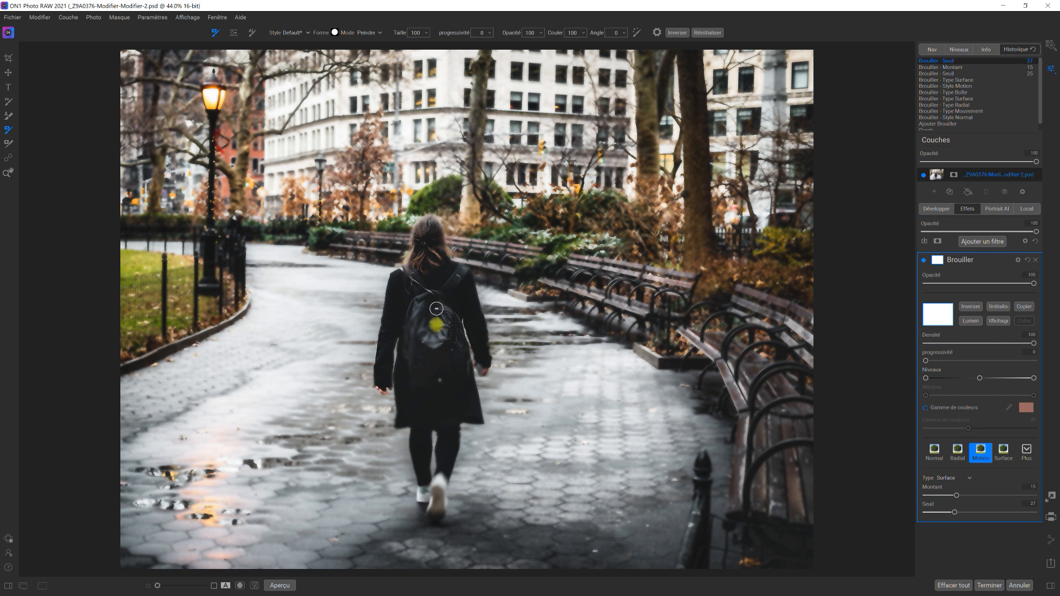
Step: Paint the blur out of the walking woman on the mask, covering her hair, backpack, coat, arms and legs
drag(440, 363, 421, 250)
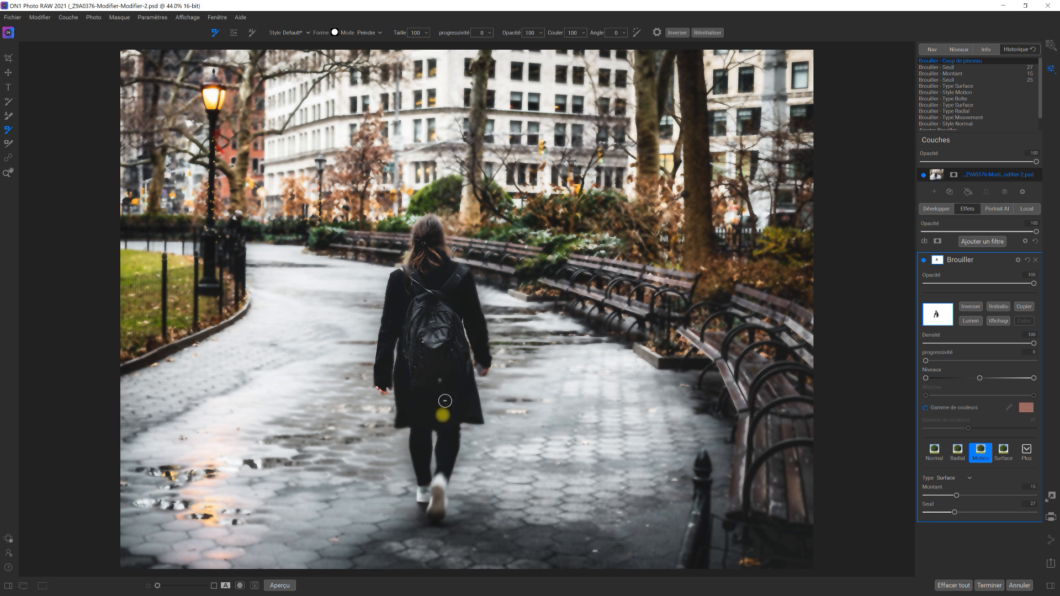
drag(438, 420, 446, 411)
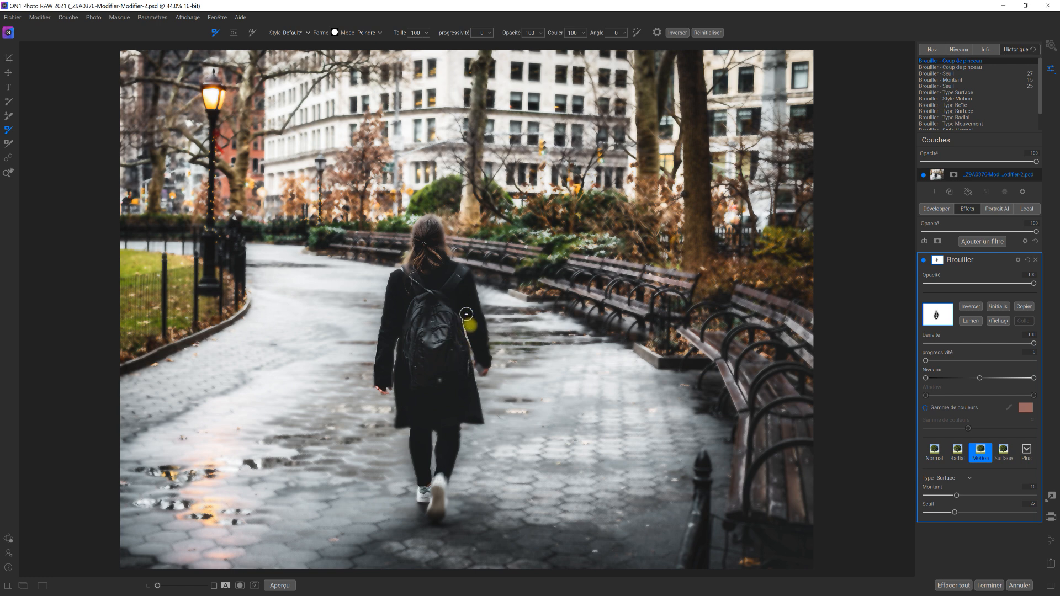
mouse_move(477, 353)
mouse_down()
mouse_move(450, 313)
mouse_move(406, 326)
mouse_move(398, 314)
mouse_move(385, 366)
mouse_up()
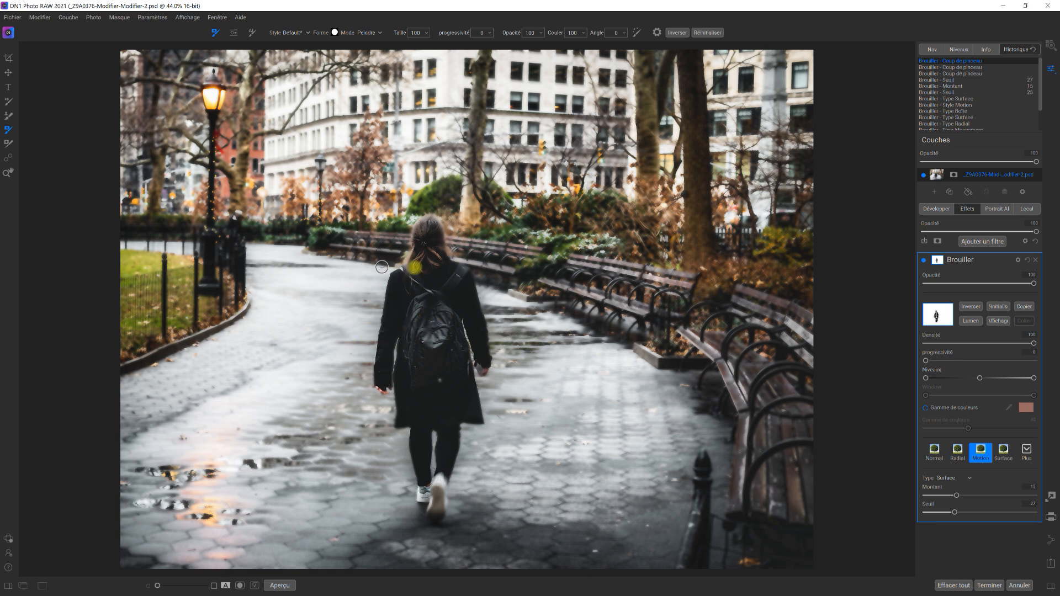
click(407, 268)
Step: Check the mask in black and white and fill the gaps inside the woman's silhouette
click(998, 323)
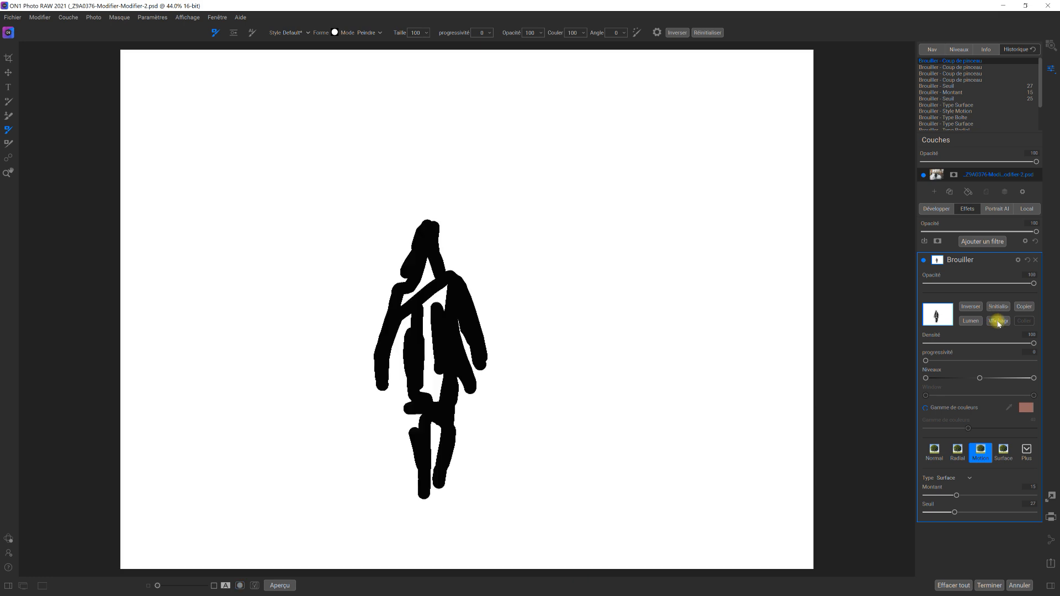
click(998, 322)
click(998, 322)
mouse_move(439, 297)
mouse_down()
mouse_move(424, 334)
mouse_move(436, 403)
mouse_move(428, 318)
mouse_move(433, 402)
mouse_move(420, 395)
mouse_move(433, 314)
mouse_move(454, 288)
mouse_move(424, 304)
mouse_move(426, 256)
mouse_move(419, 290)
mouse_move(402, 301)
mouse_move(409, 291)
mouse_up()
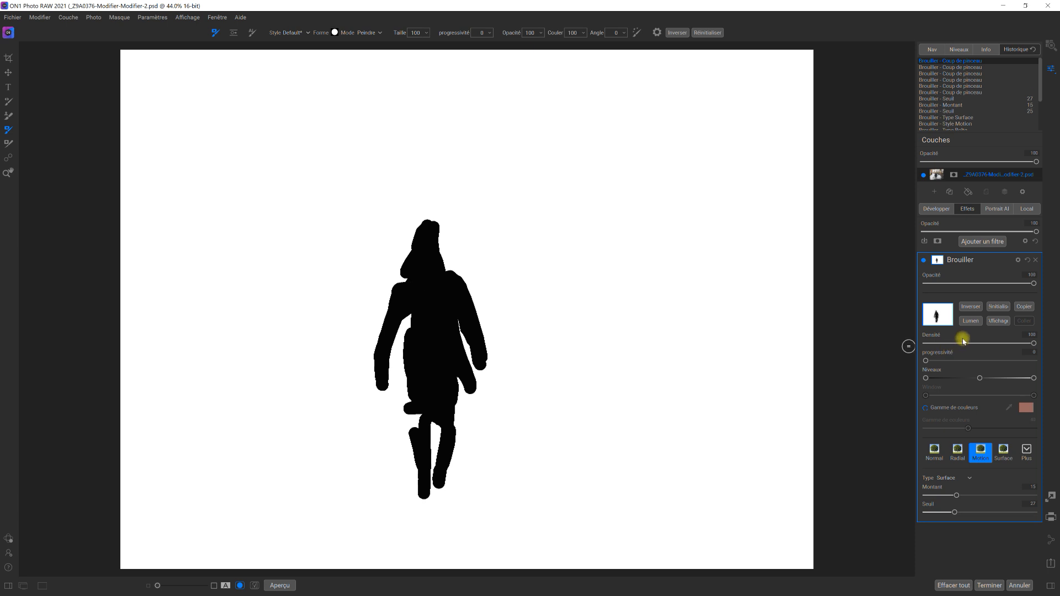
click(996, 323)
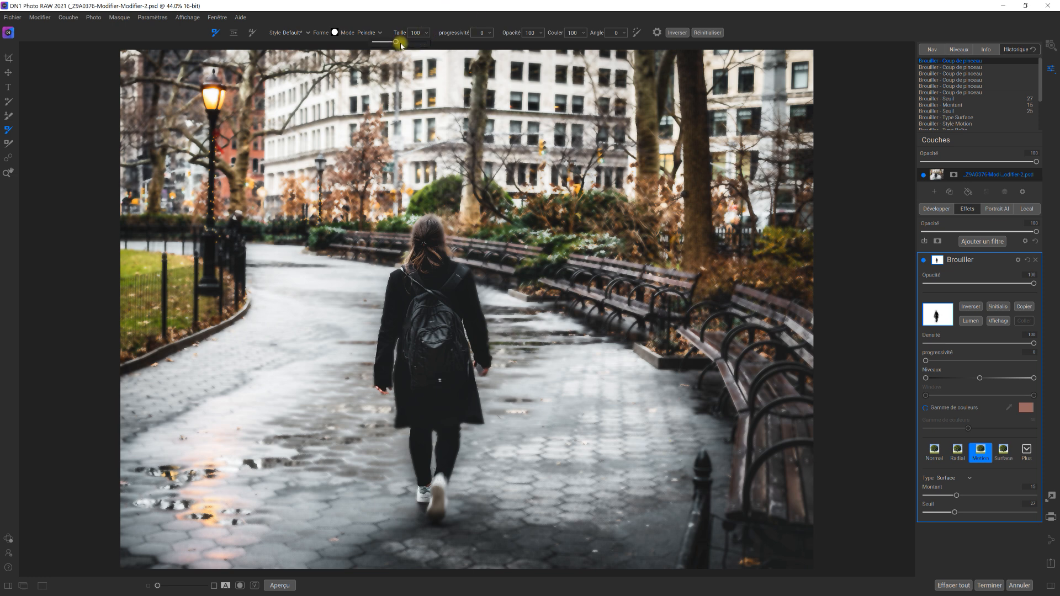
Step: Enlarge the masking brush to size 600 at opacity 60 and partially paint the blur out of the wet pavement in the foreground
drag(409, 44, 408, 46)
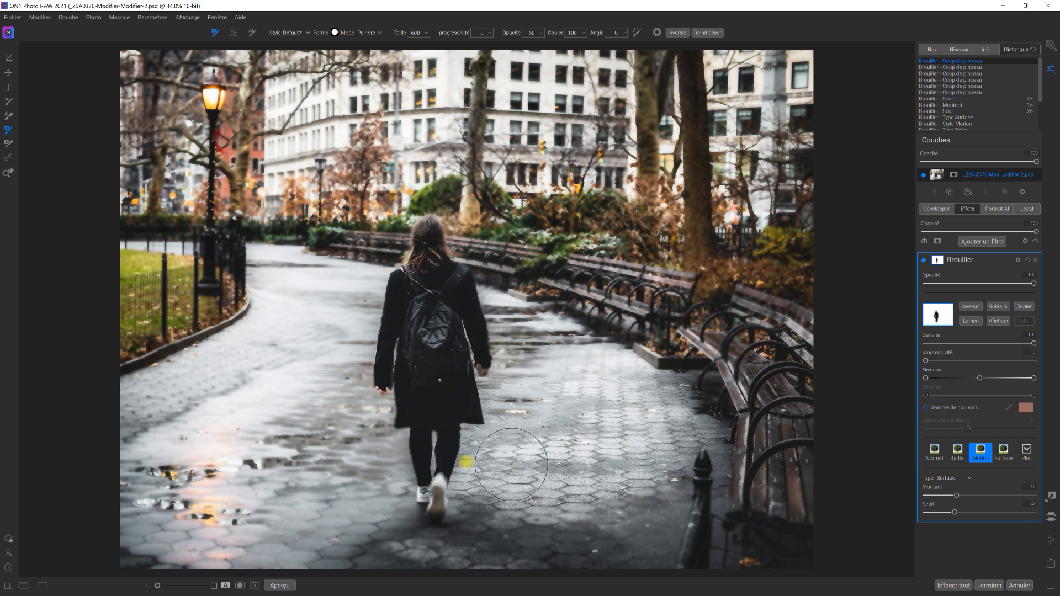
mouse_move(418, 457)
mouse_down()
mouse_move(388, 457)
mouse_move(401, 458)
mouse_up()
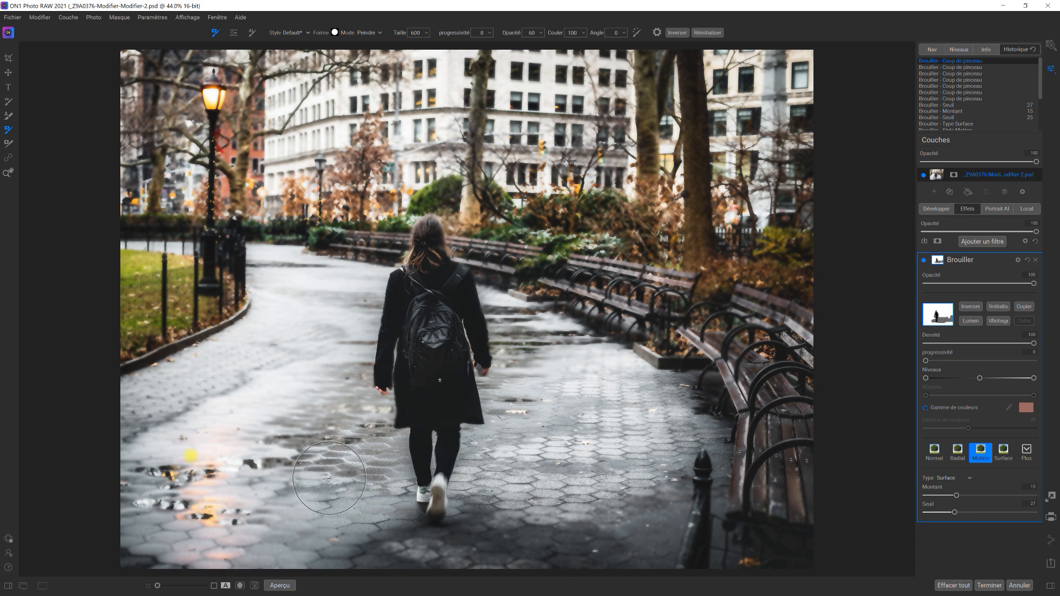
click(180, 454)
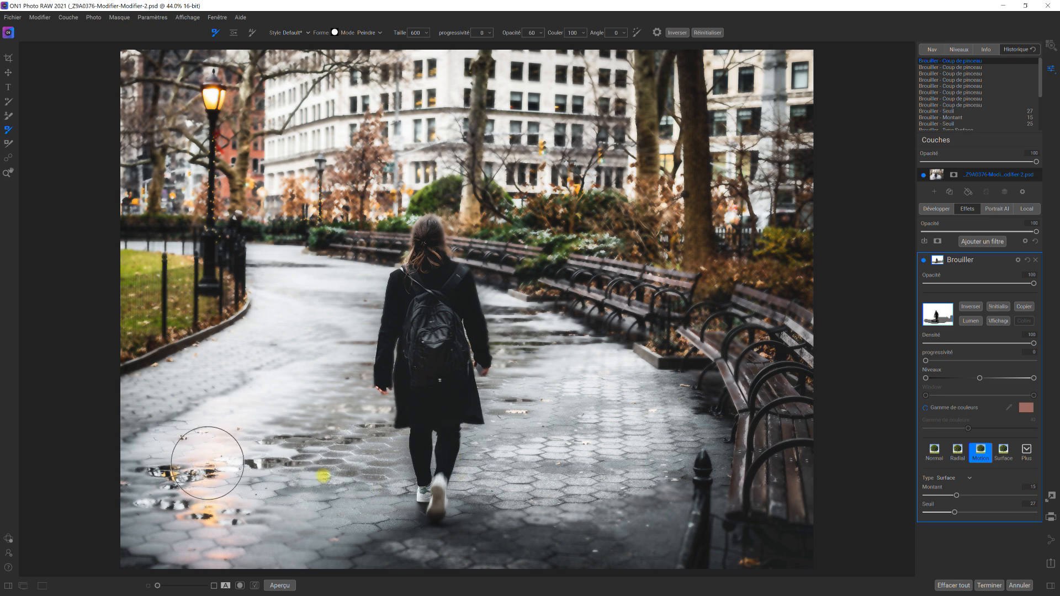
click(192, 432)
mouse_move(139, 400)
mouse_down()
mouse_move(149, 417)
mouse_move(221, 420)
mouse_move(212, 423)
mouse_up()
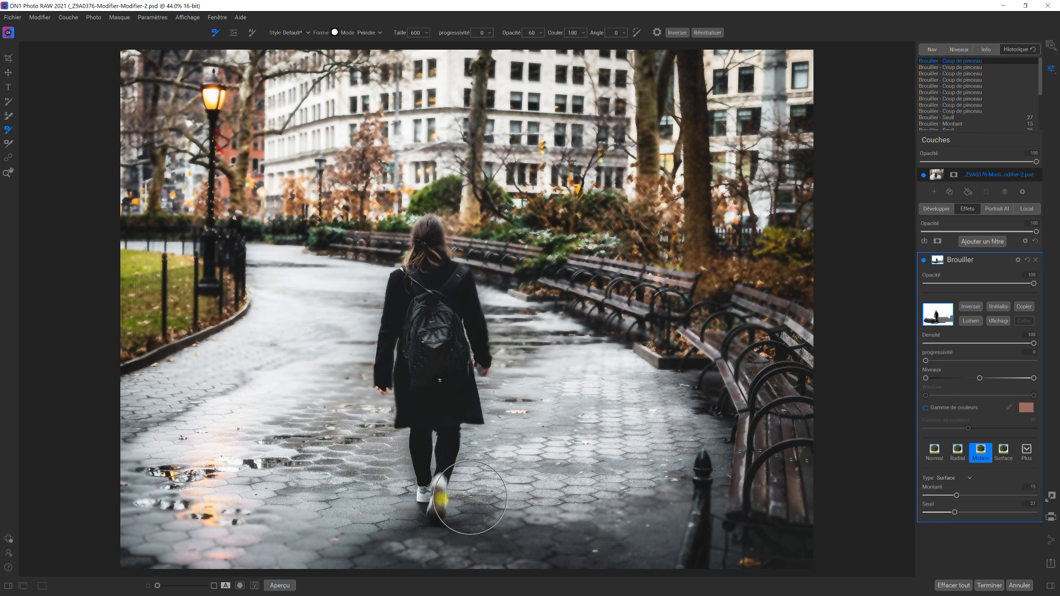
mouse_move(484, 514)
mouse_down()
mouse_move(504, 509)
mouse_move(430, 499)
mouse_move(426, 507)
mouse_up()
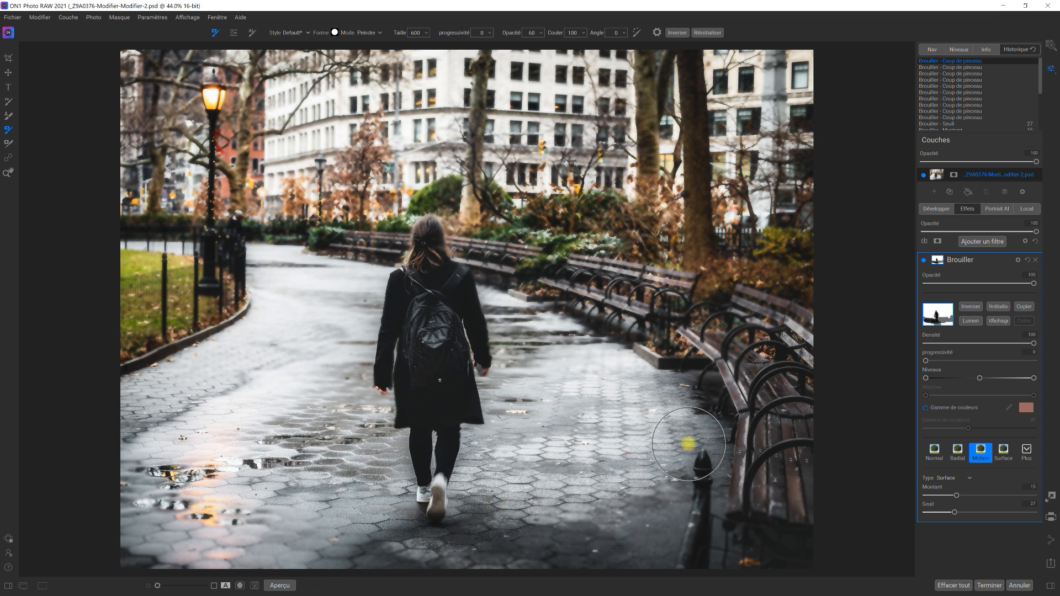
mouse_move(634, 516)
mouse_down()
mouse_move(737, 511)
mouse_move(664, 524)
mouse_move(737, 512)
mouse_move(679, 524)
mouse_move(537, 523)
mouse_up()
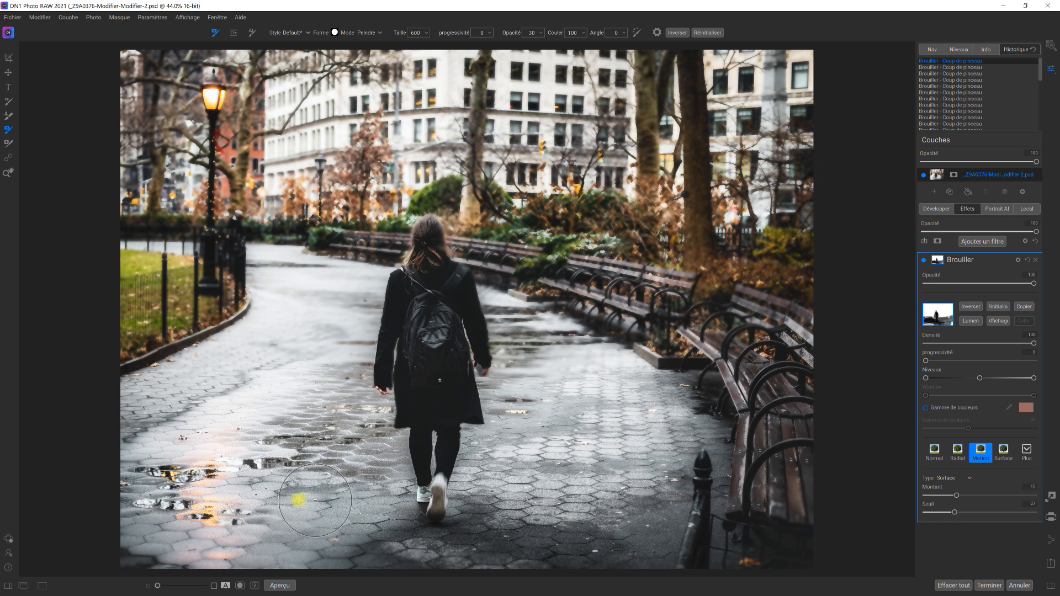
Step: Display the mask in black and white and partially paint out the blur in the remaining light pavement areas along the foreground's edges
click(999, 322)
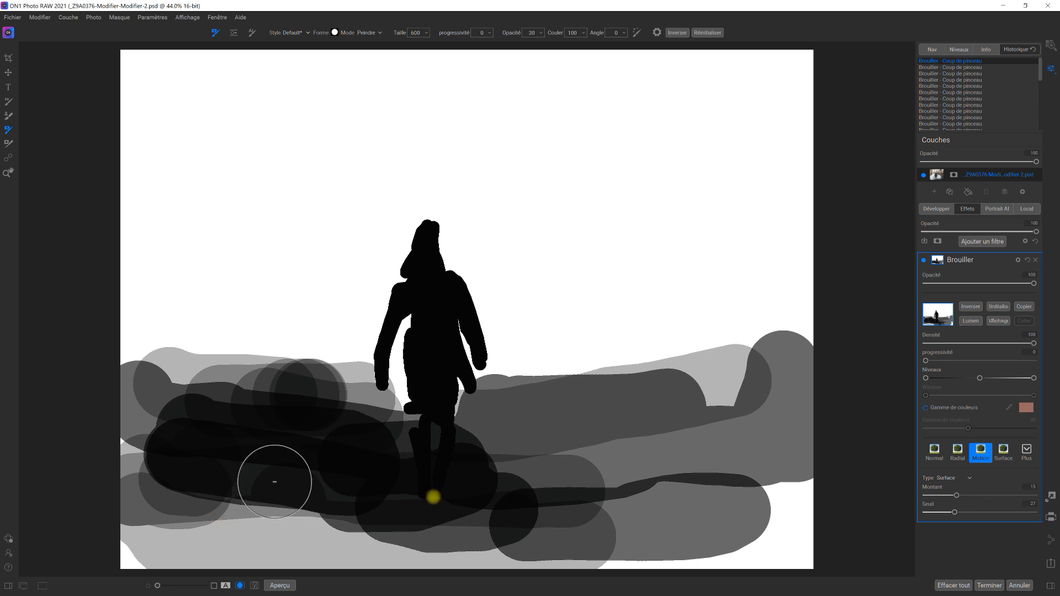
click(780, 490)
mouse_move(784, 502)
mouse_down()
mouse_move(779, 547)
mouse_move(736, 577)
mouse_move(582, 564)
mouse_up()
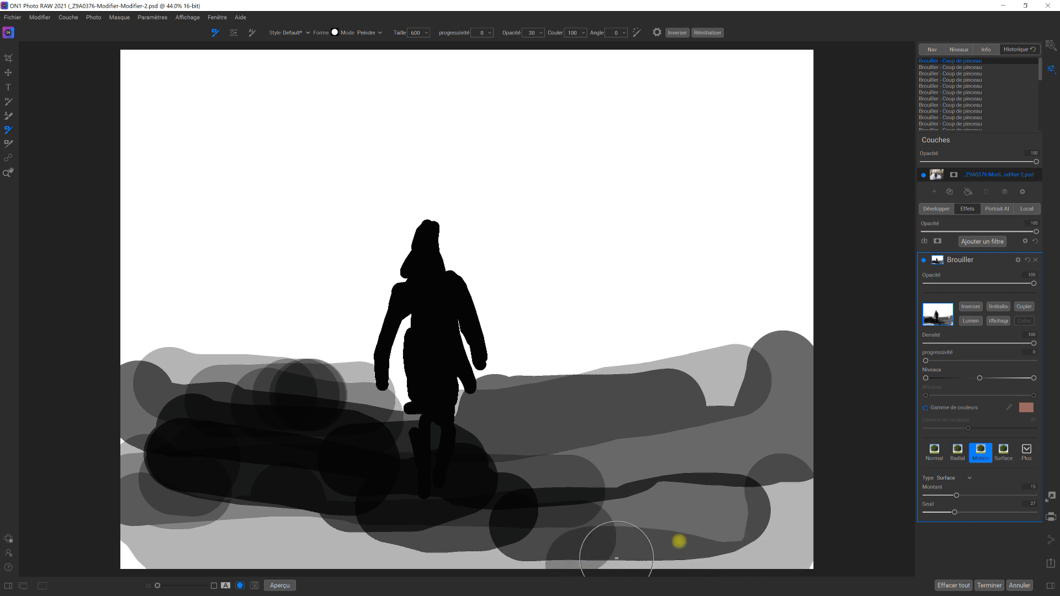
click(803, 539)
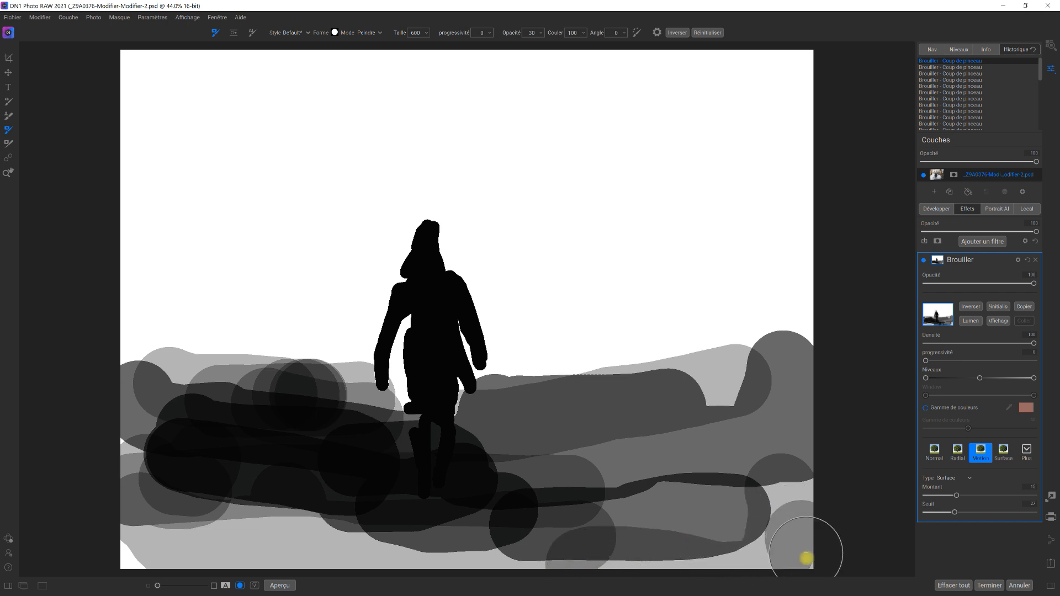
mouse_move(432, 414)
mouse_down()
mouse_move(434, 344)
mouse_move(437, 381)
mouse_up()
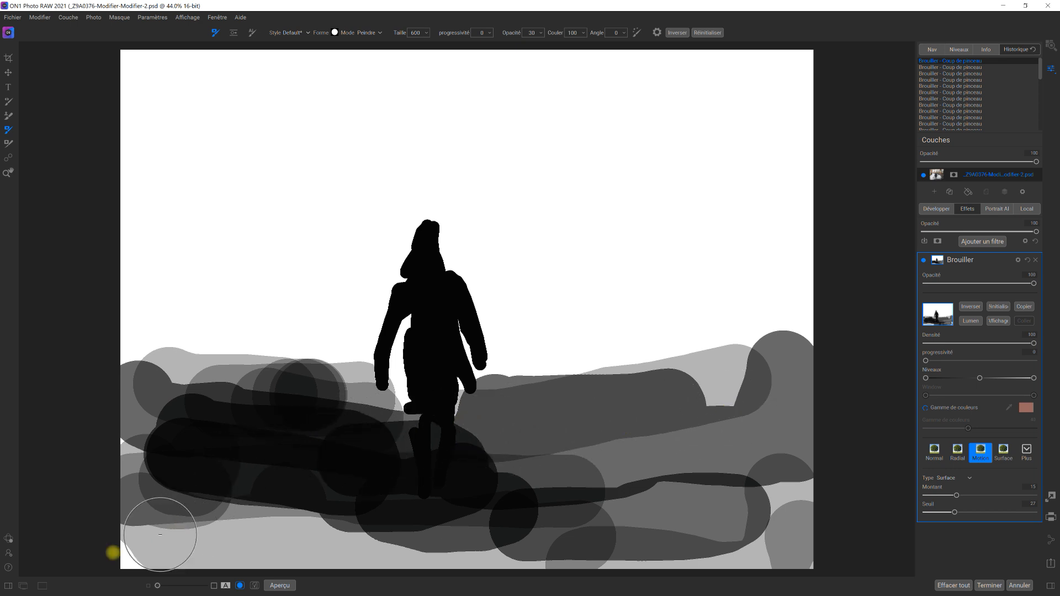
drag(117, 554, 118, 442)
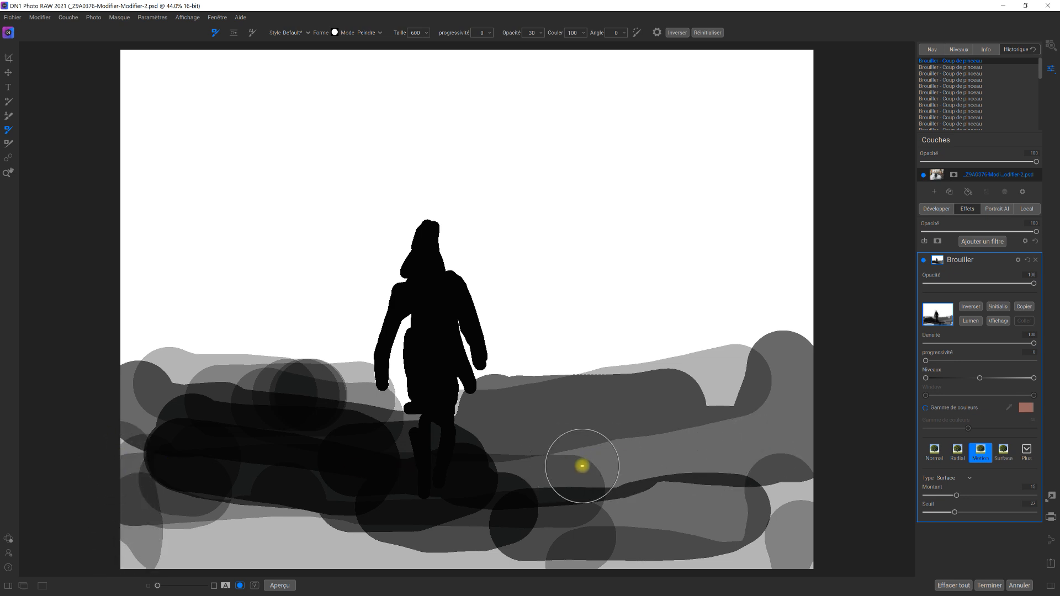
click(995, 322)
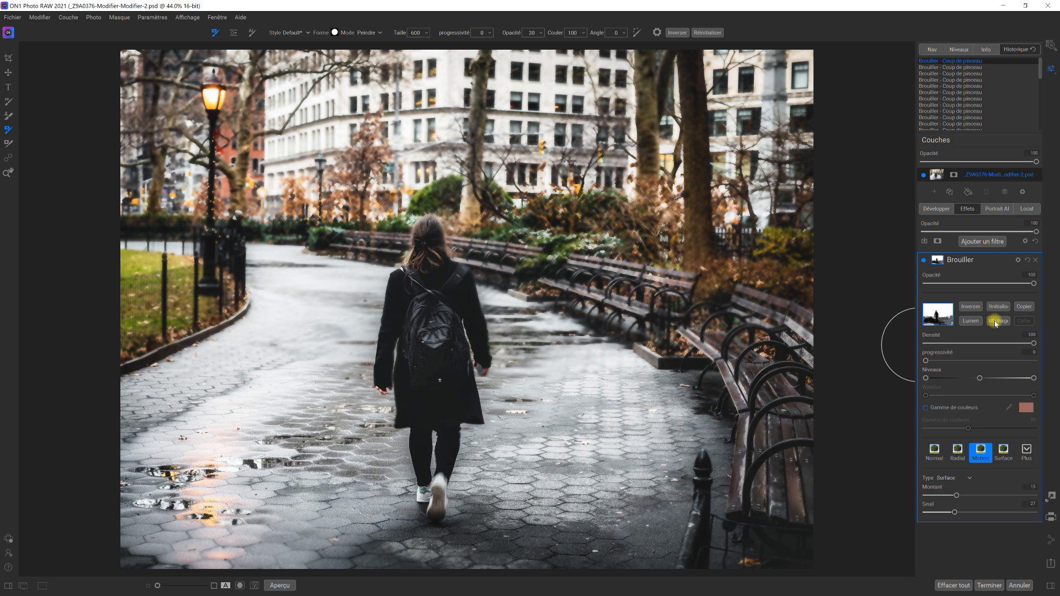
Step: Leave the masking brush and copy the Brouiller filter's mask
key(z)
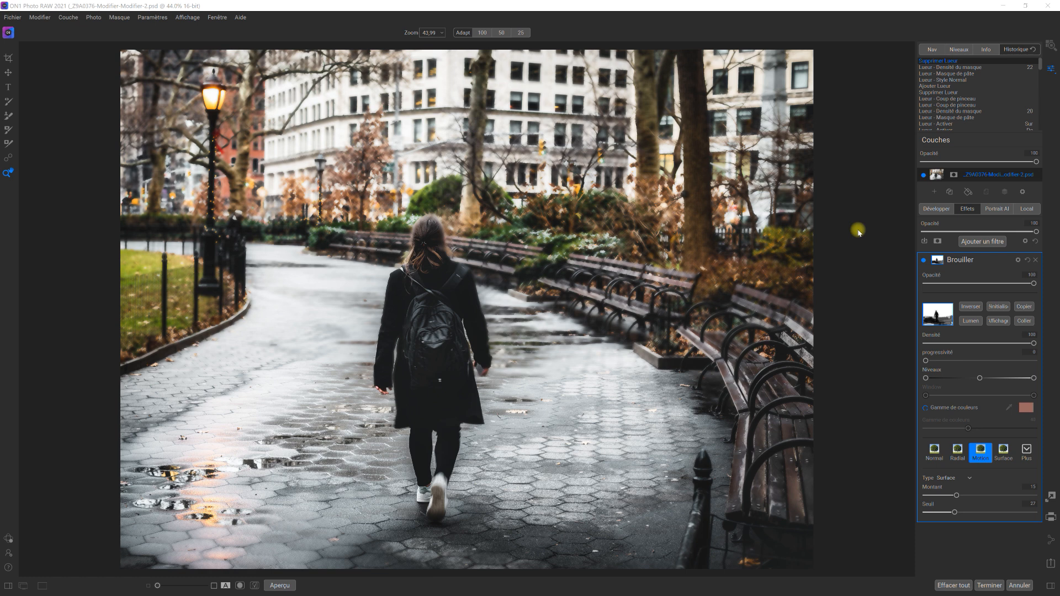
mouse_move(949, 260)
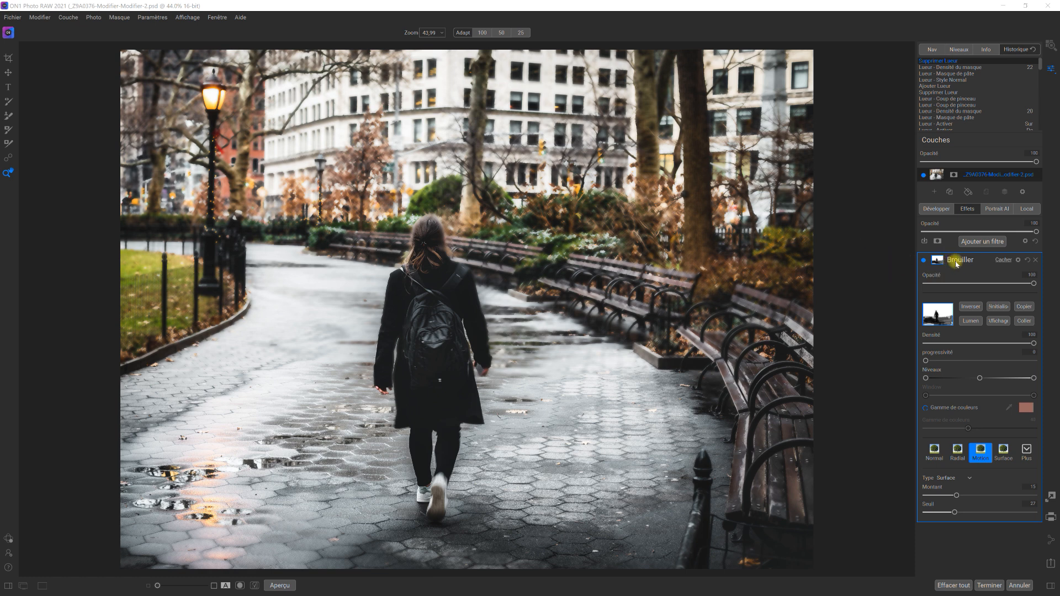
click(1028, 308)
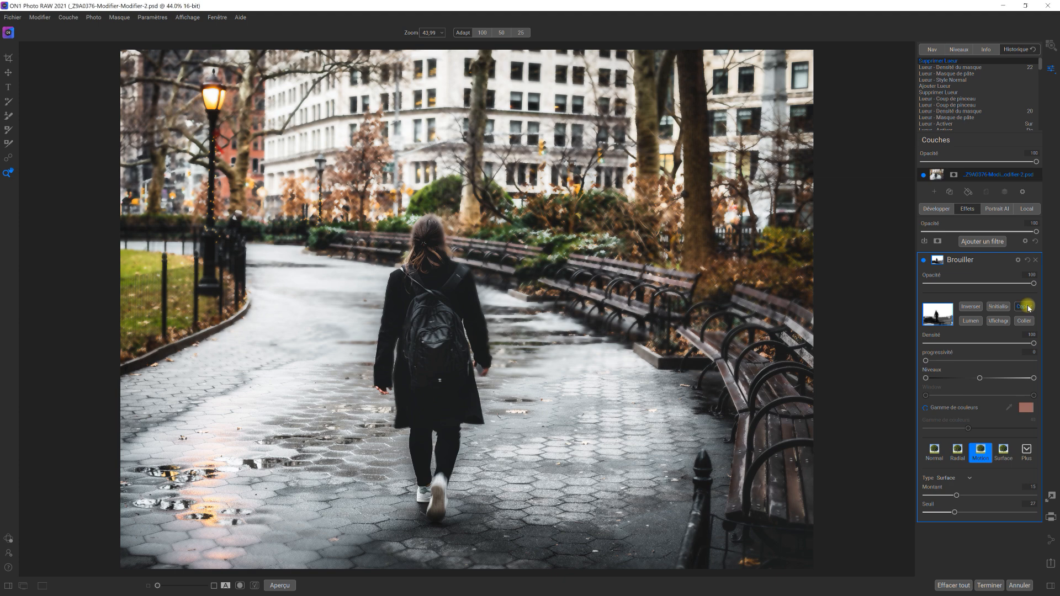
Step: Add a Lueur filter in the Normal style and set its Montant to 25
click(988, 242)
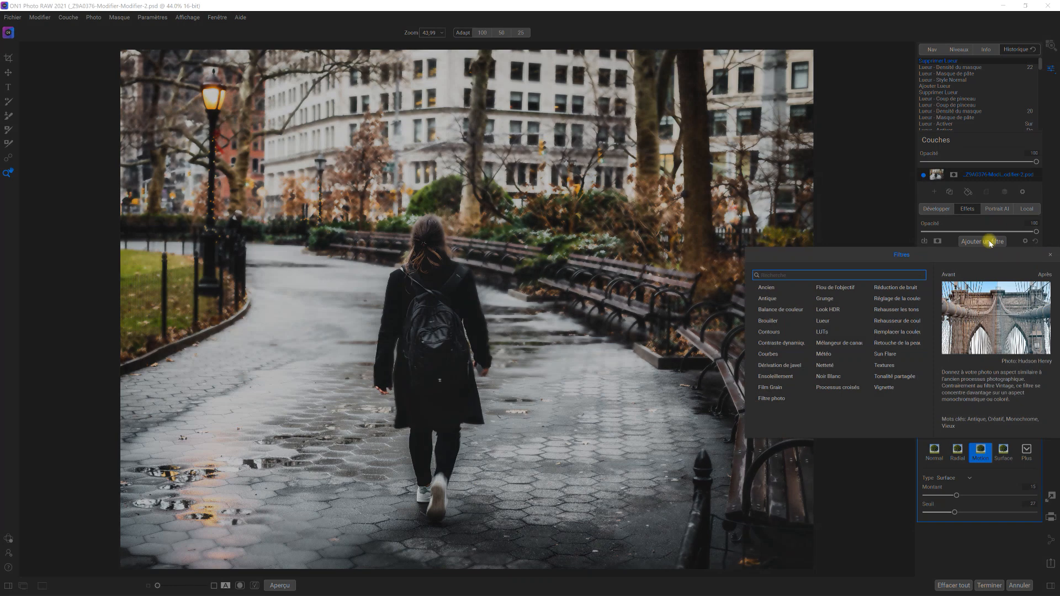
click(824, 322)
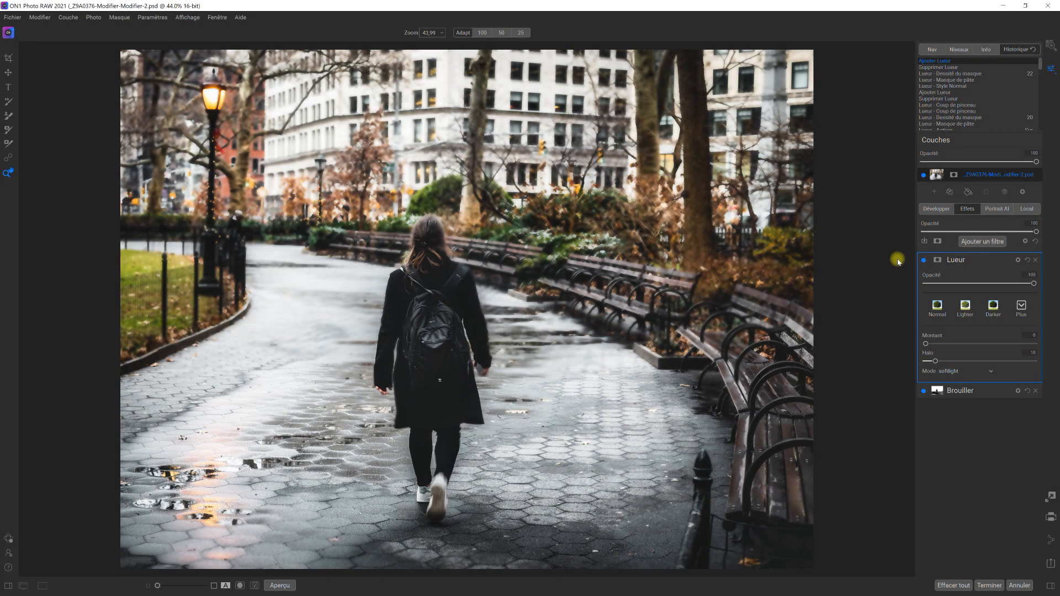
click(938, 310)
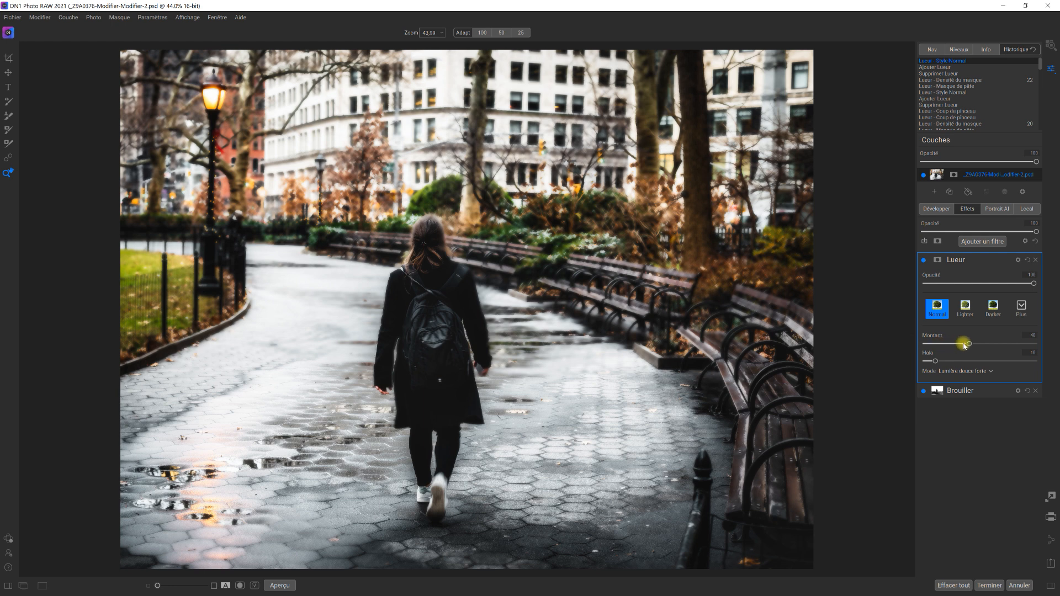
drag(968, 346, 955, 348)
Step: Switch the Lueur filter off and on to compare the photo with and without the glow
click(924, 261)
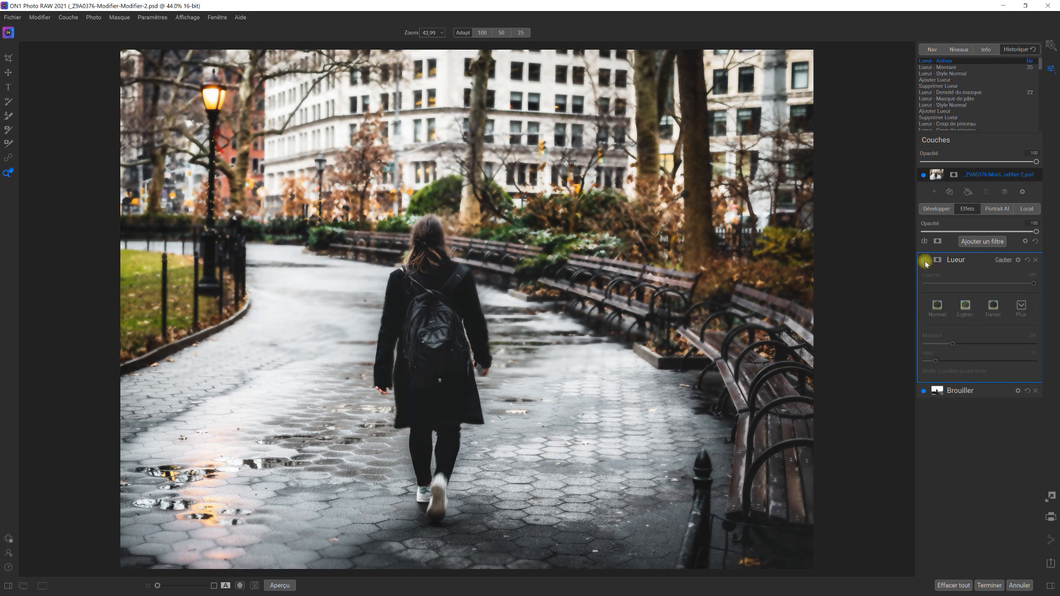
click(925, 261)
click(925, 261)
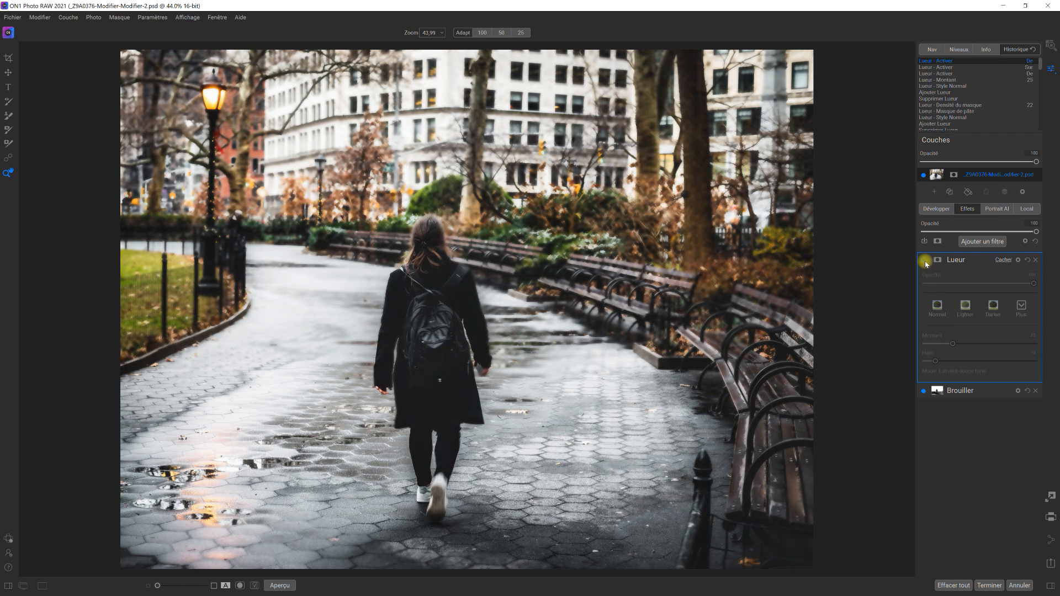
click(926, 262)
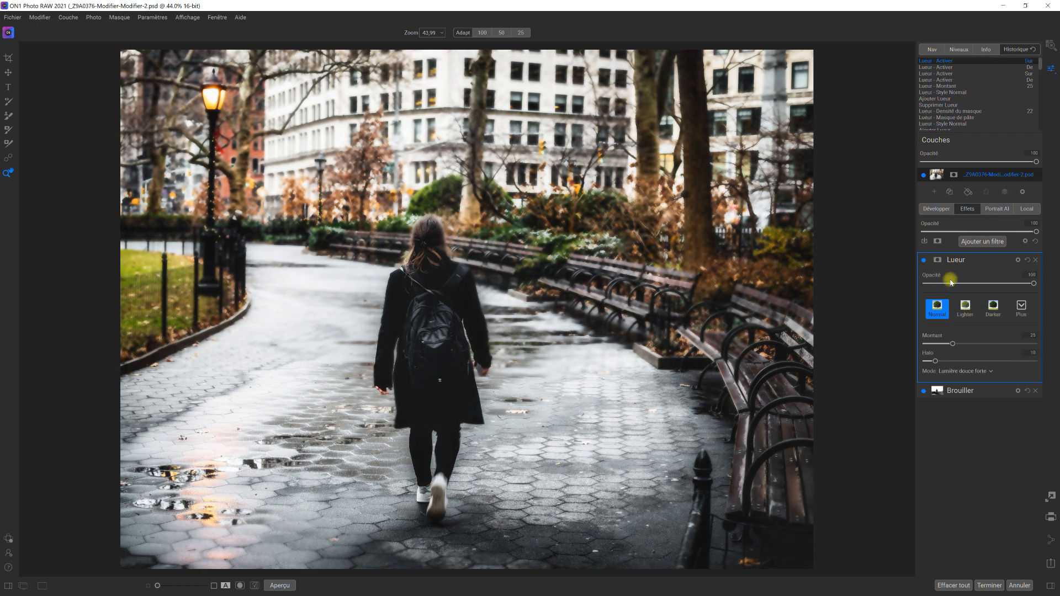
Step: Paste the copied mask onto the Lueur filter and collapse the filter's settings
click(941, 263)
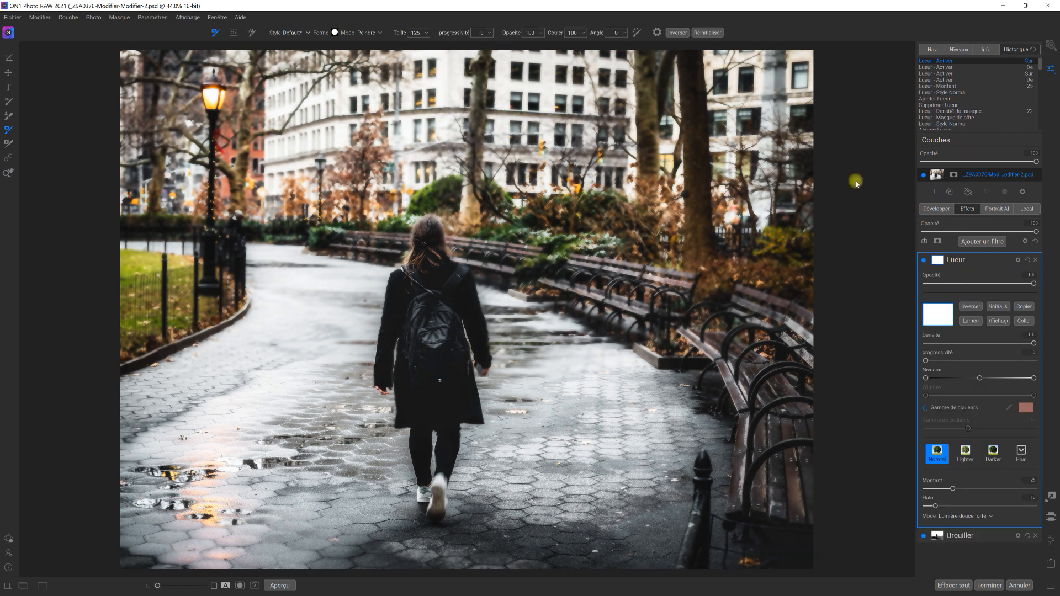
click(1026, 322)
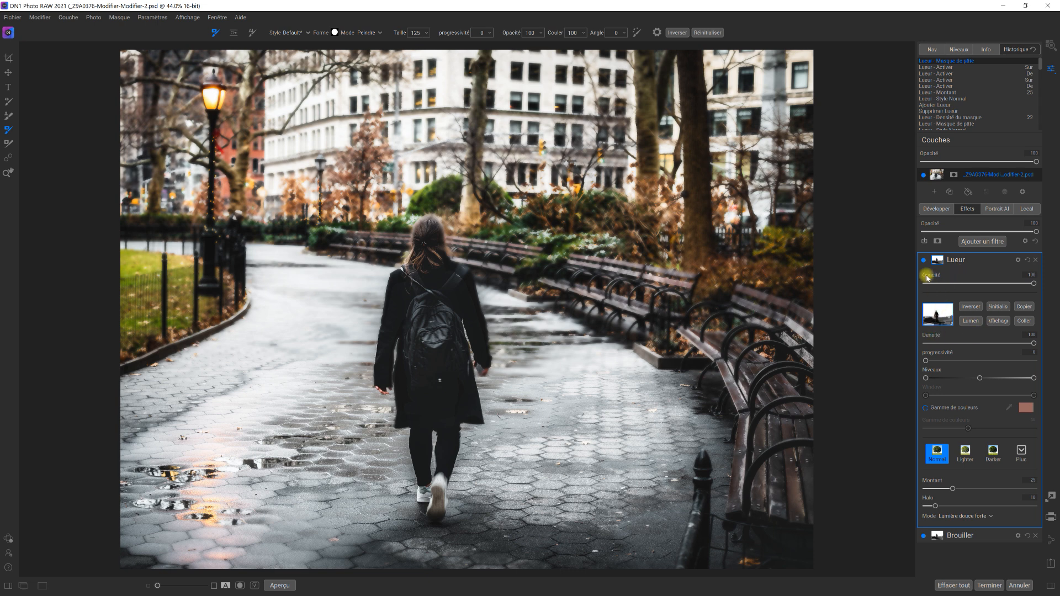
click(960, 263)
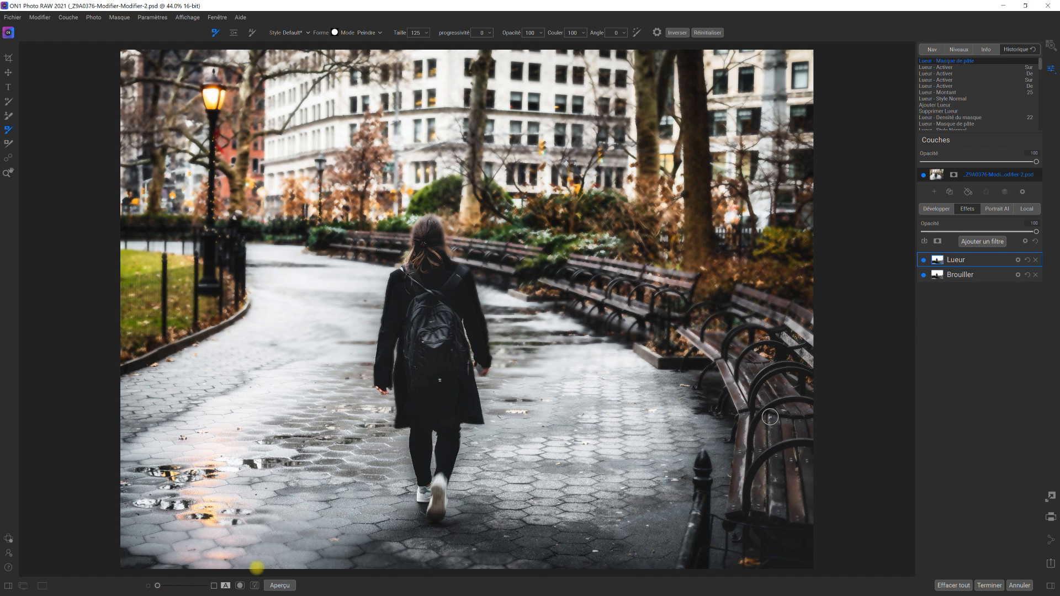
Step: Compare the edited photo with the original in the preview, and switch to the Zoom tool
click(281, 586)
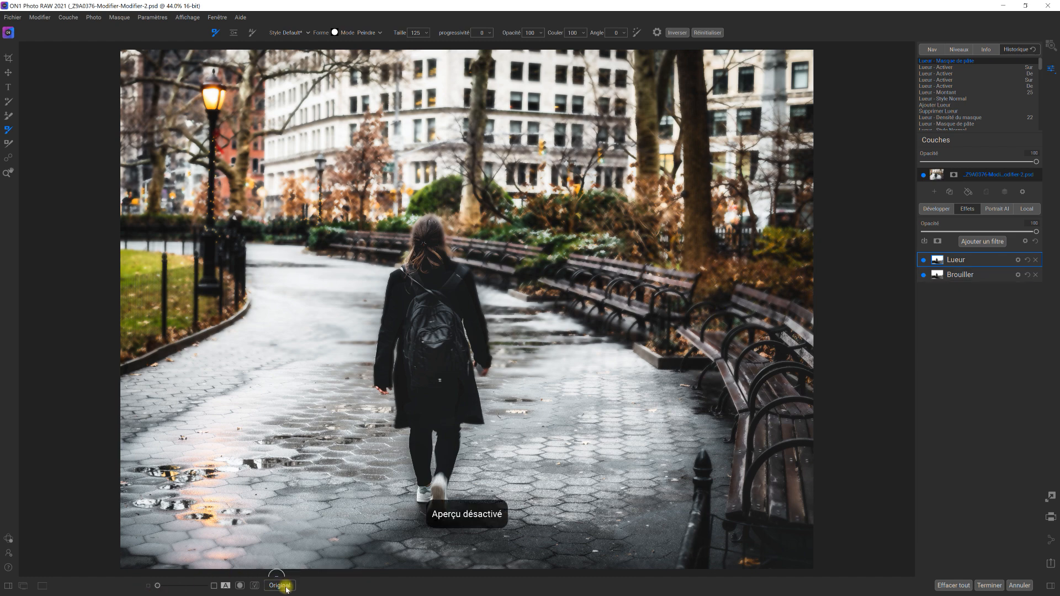
click(286, 588)
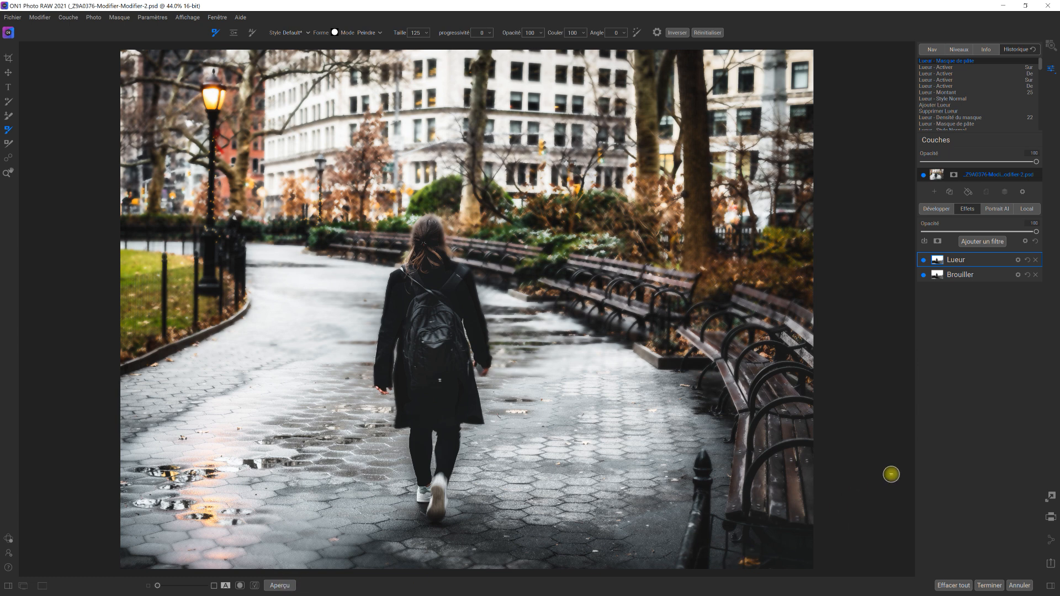
click(8, 173)
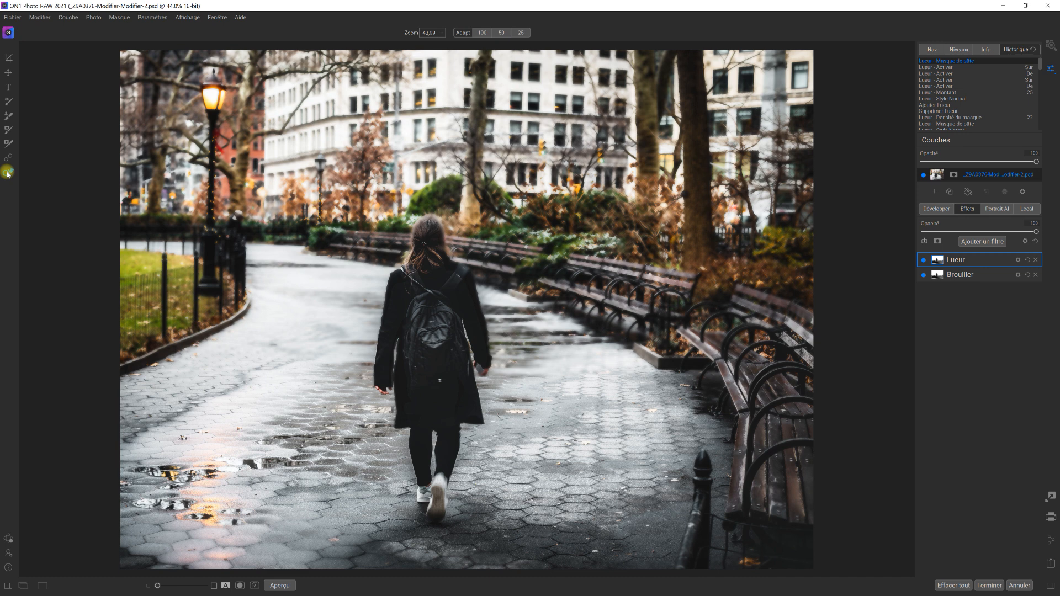